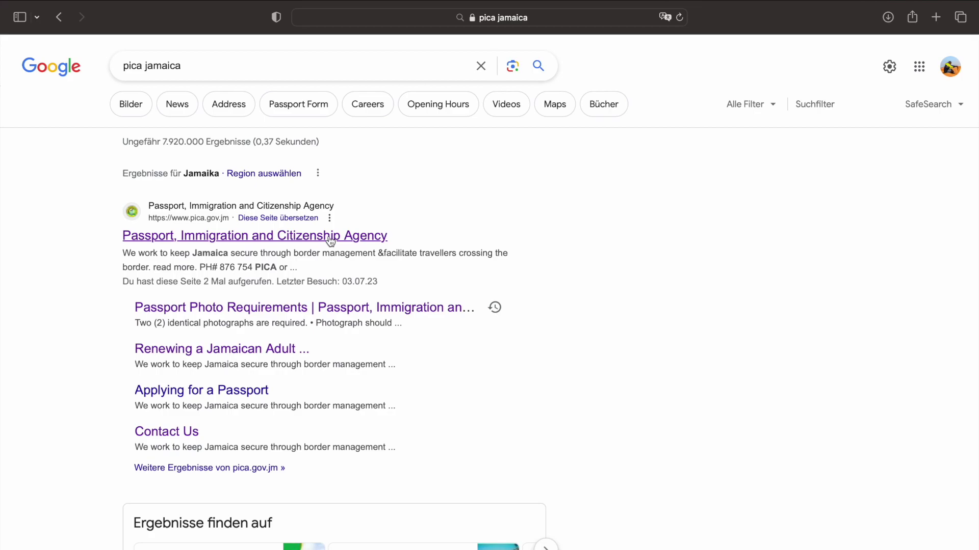
# Go from pica.gov.jm's Passport > Renew page to the Online (Adult only) renewal service.
pyautogui.click(330, 238)
pyautogui.click(774, 49)
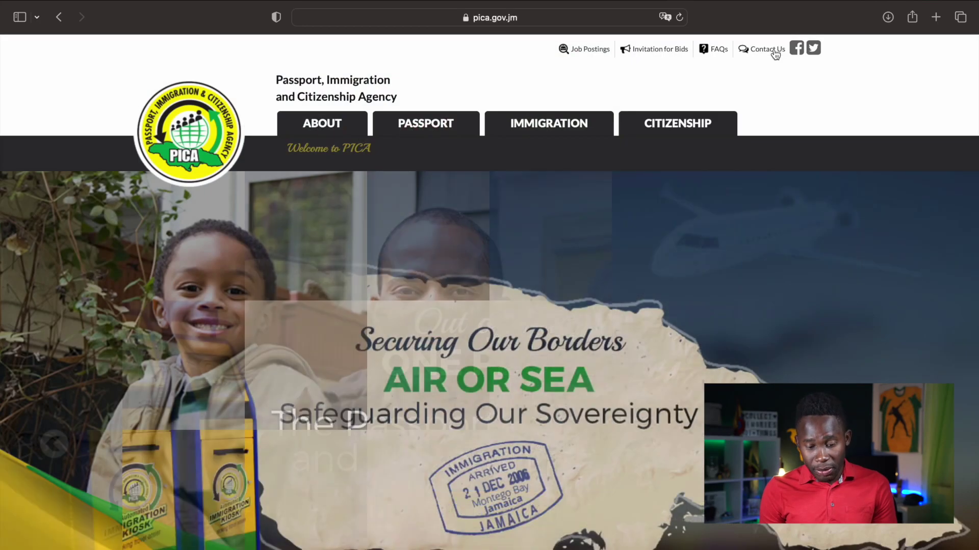
pyautogui.click(419, 133)
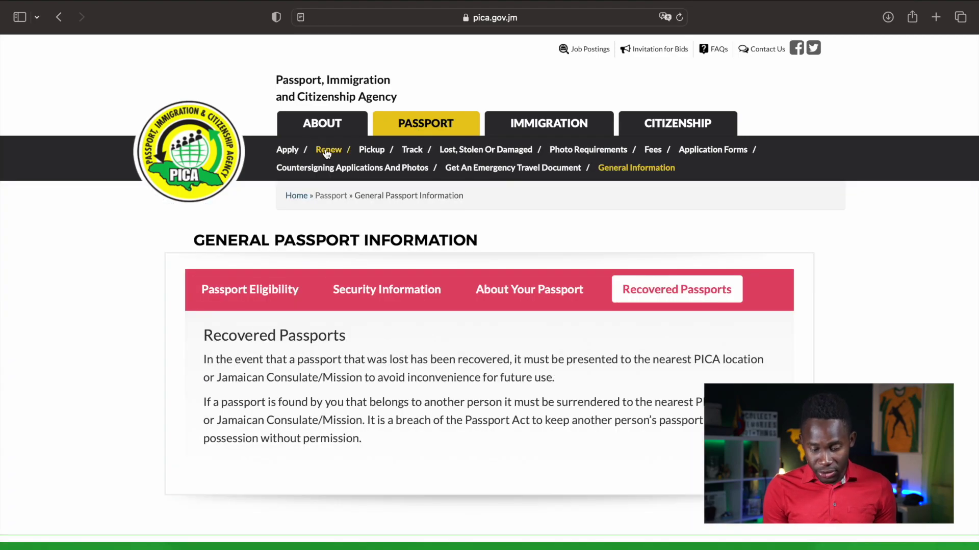
pyautogui.click(328, 152)
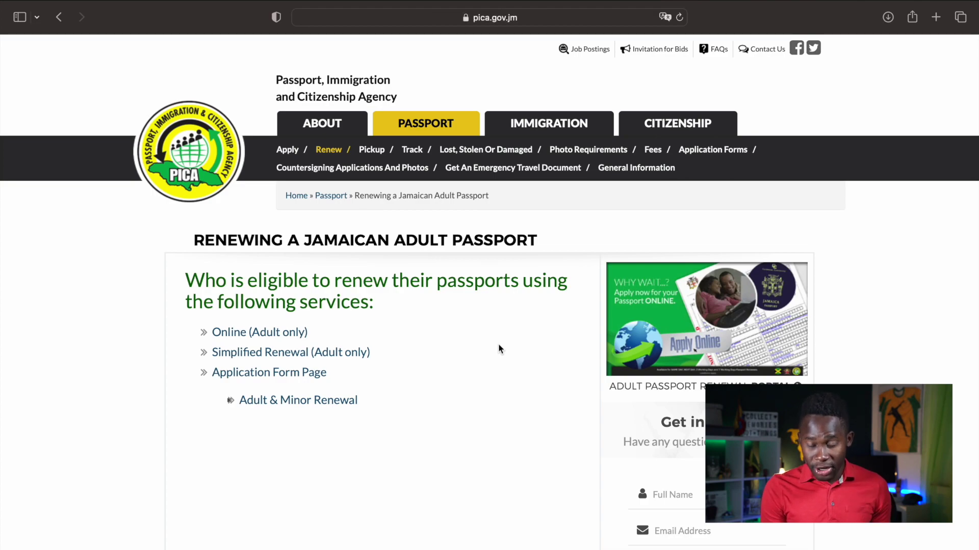
pyautogui.click(276, 334)
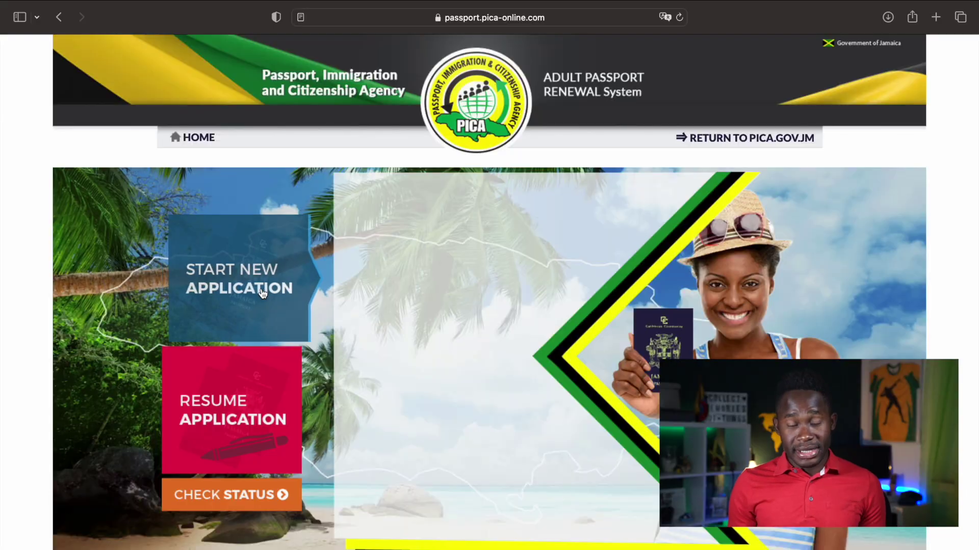
# Start a new online adult passport renewal application.
pyautogui.click(258, 286)
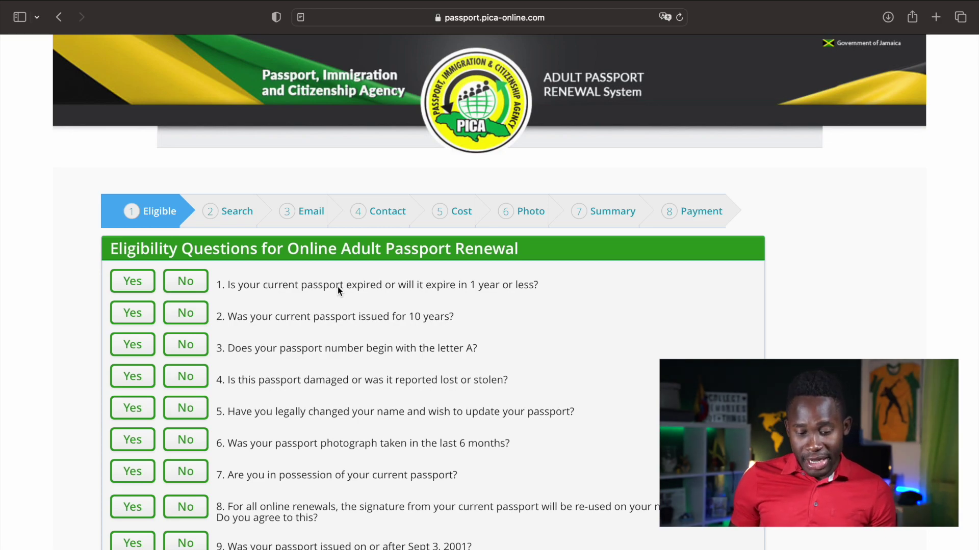
# Answer Yes to eligibility questions 1–3 and 6–9, No to 4 and 5, and check eligibility.
pyautogui.click(143, 289)
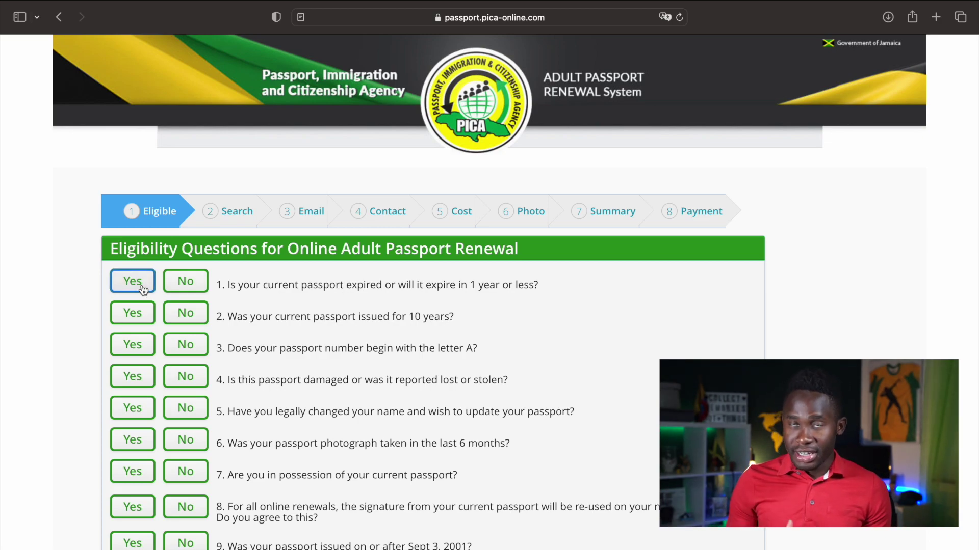
pyautogui.click(139, 320)
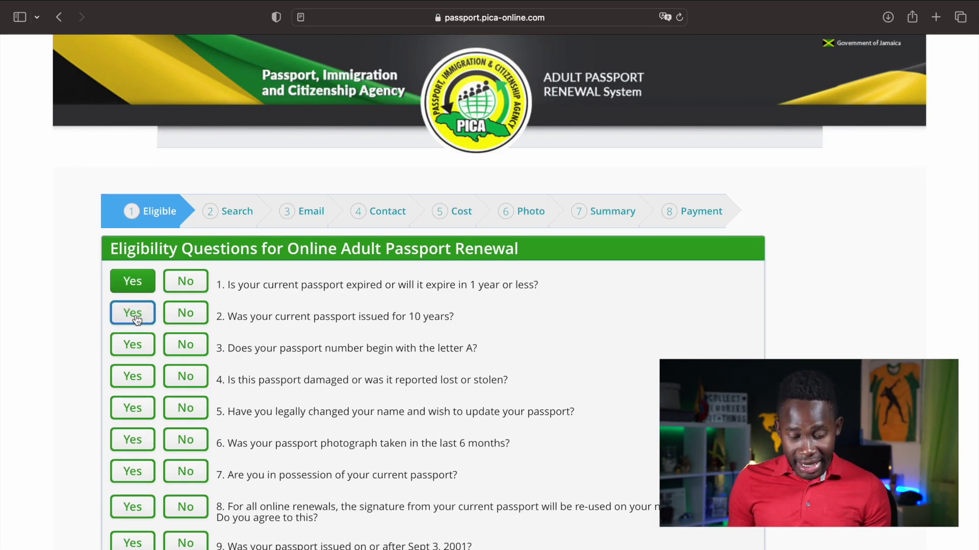
pyautogui.click(140, 348)
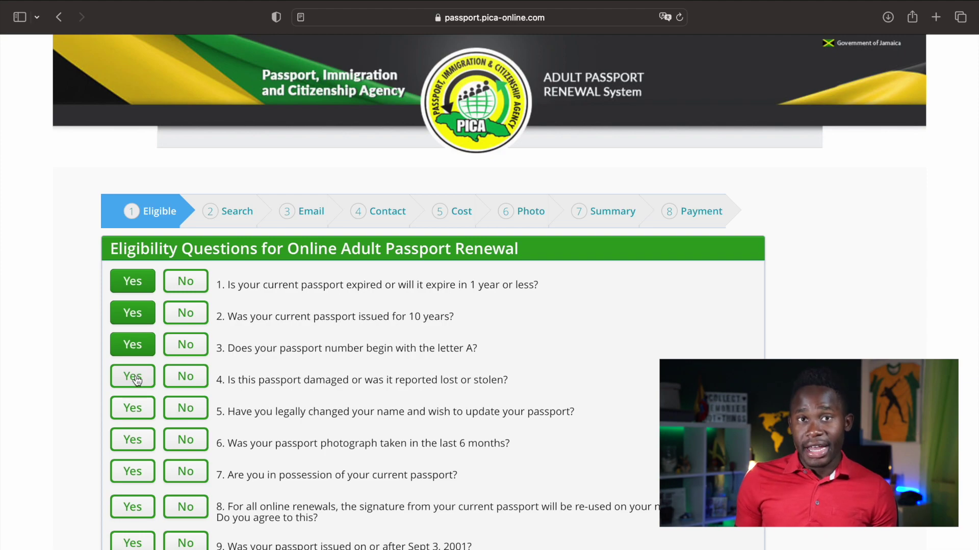
pyautogui.click(188, 377)
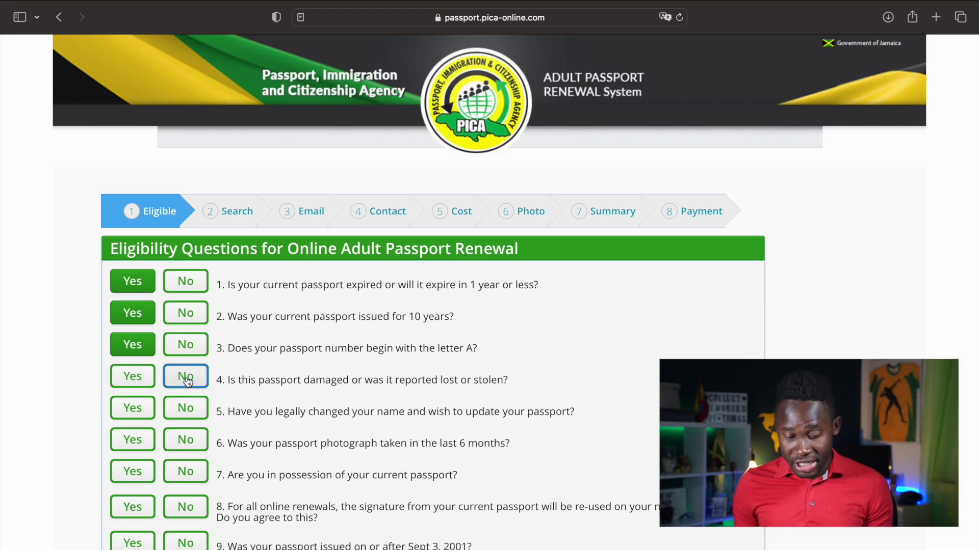
pyautogui.click(198, 415)
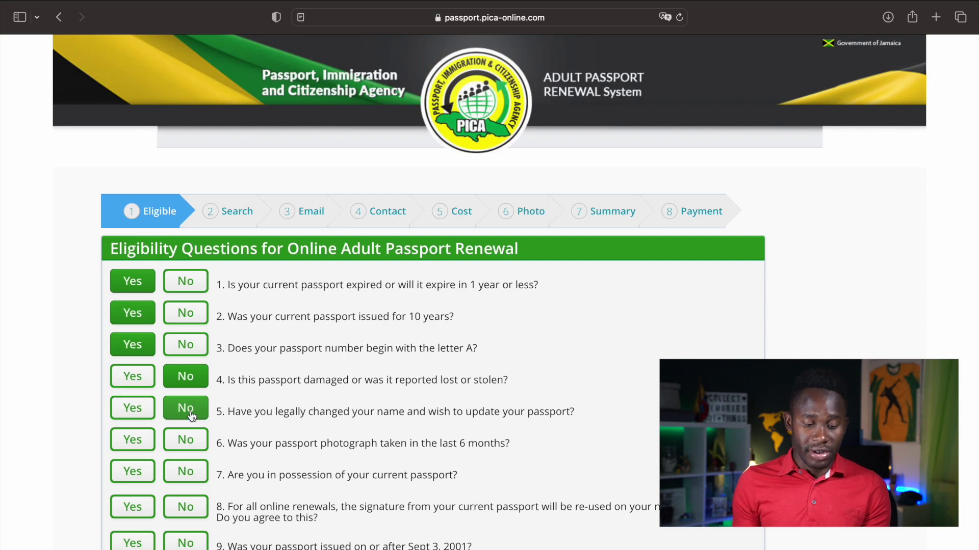
pyautogui.click(133, 441)
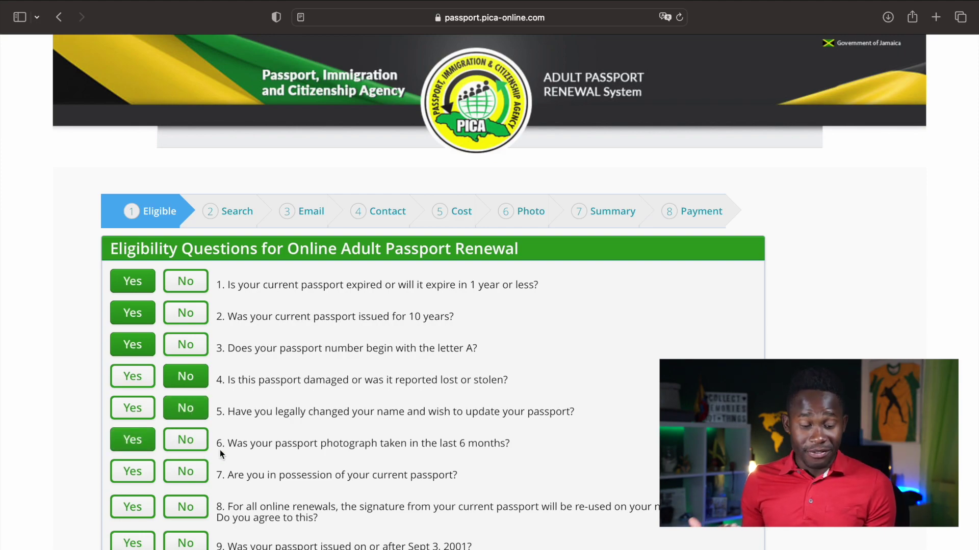
pyautogui.click(132, 472)
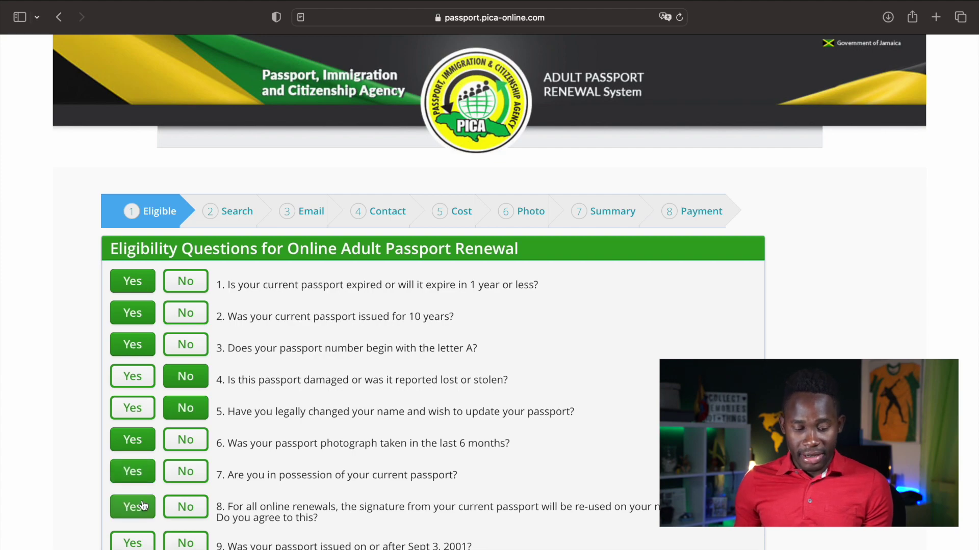
pyautogui.click(133, 541)
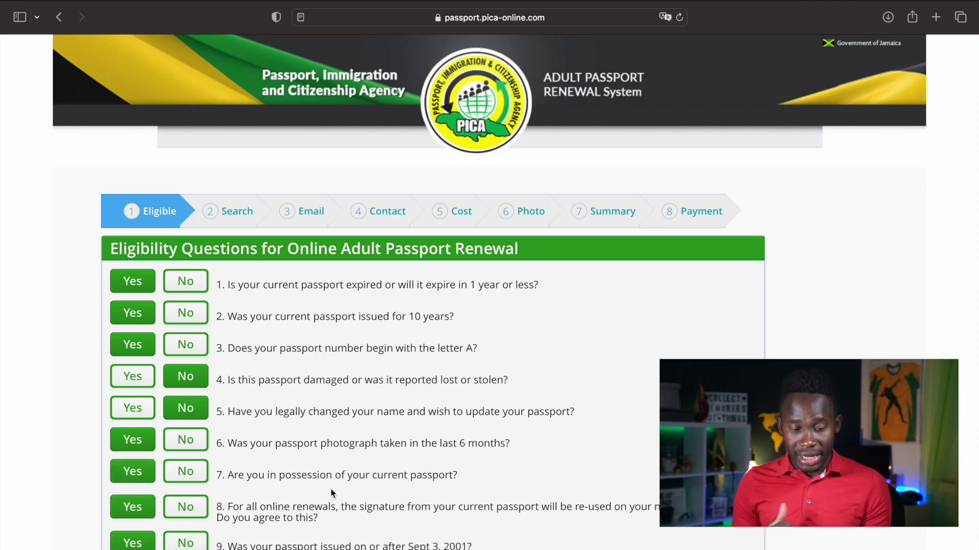
pyautogui.scroll(-2, 332, 494)
pyautogui.click(184, 536)
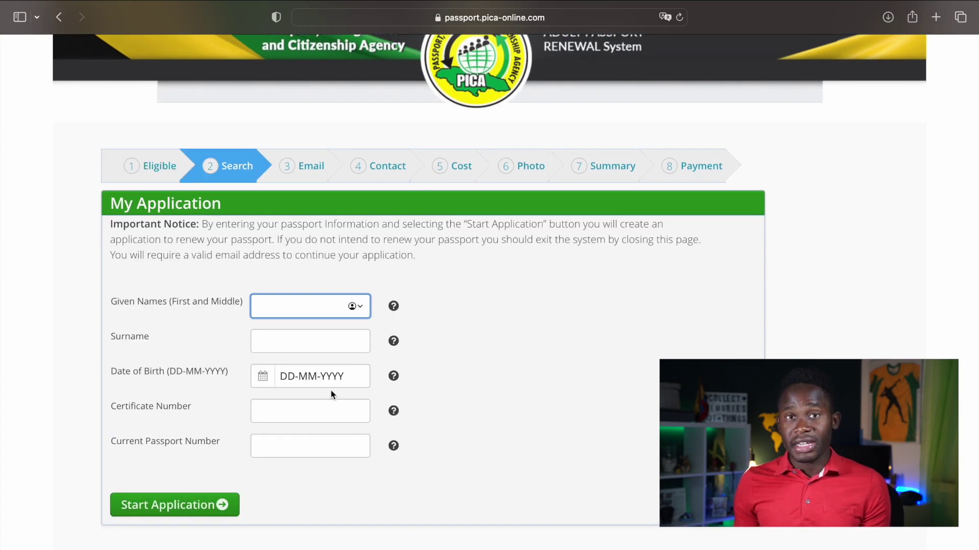
# Enter the applicant's name, surname and date of birth in the My Application search form.
pyautogui.write('********')
pyautogui.write('**')
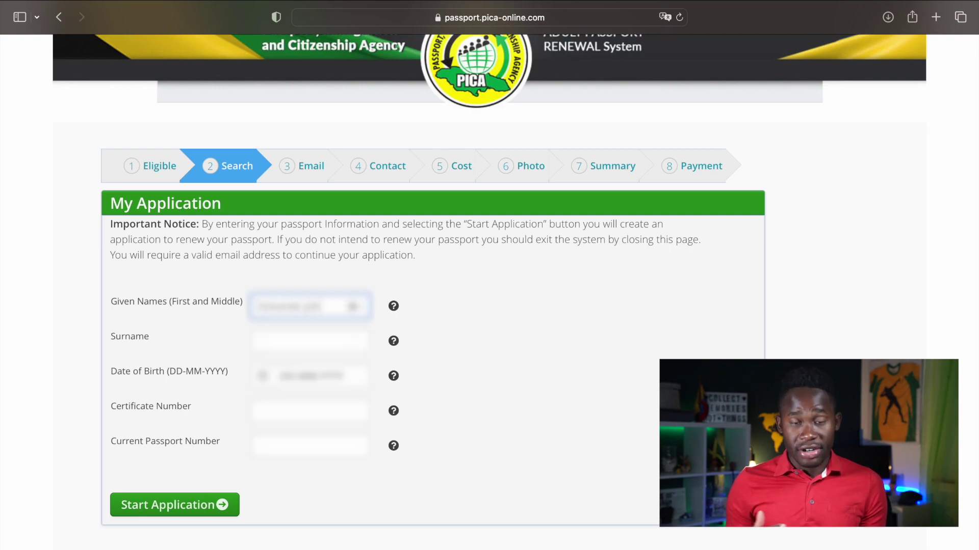
pyautogui.write('*****')
pyautogui.press('Tab')
pyautogui.write('*******')
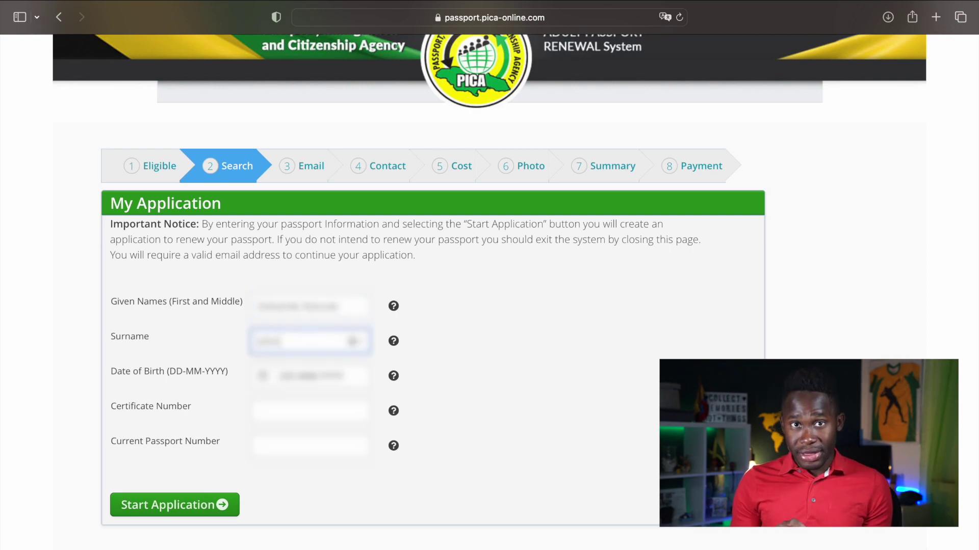
pyautogui.press('Tab')
pyautogui.write('**')
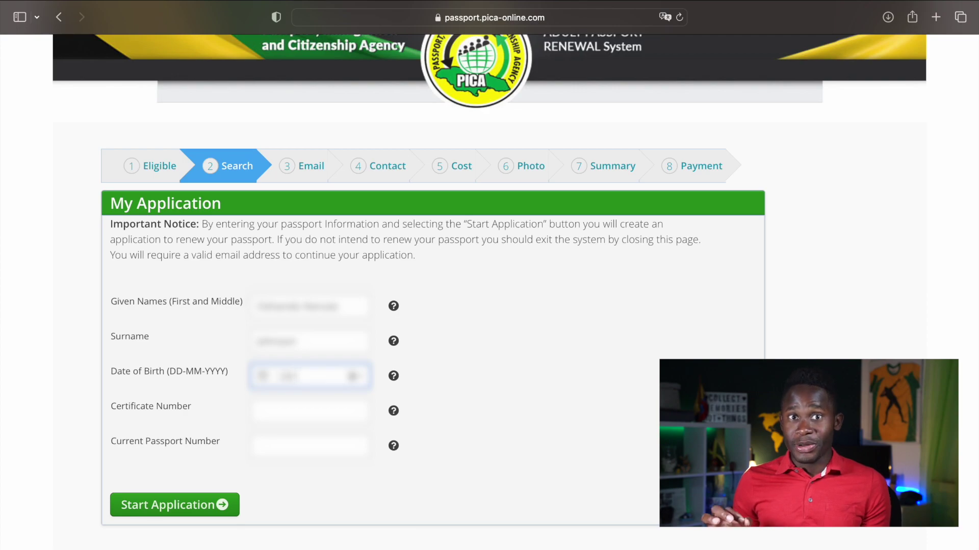
# Enter the certificate number and current passport number, then start the application.
pyautogui.click(311, 411)
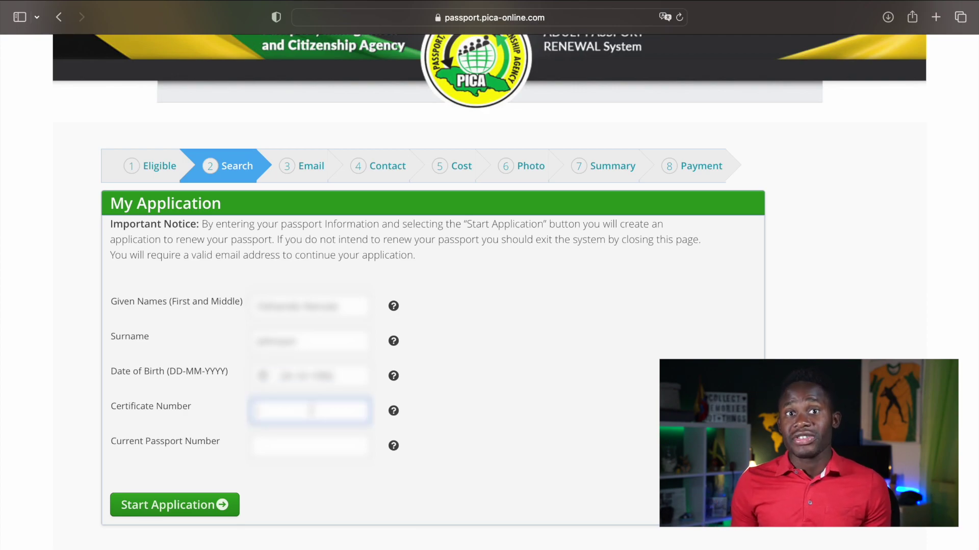
pyautogui.write('****')
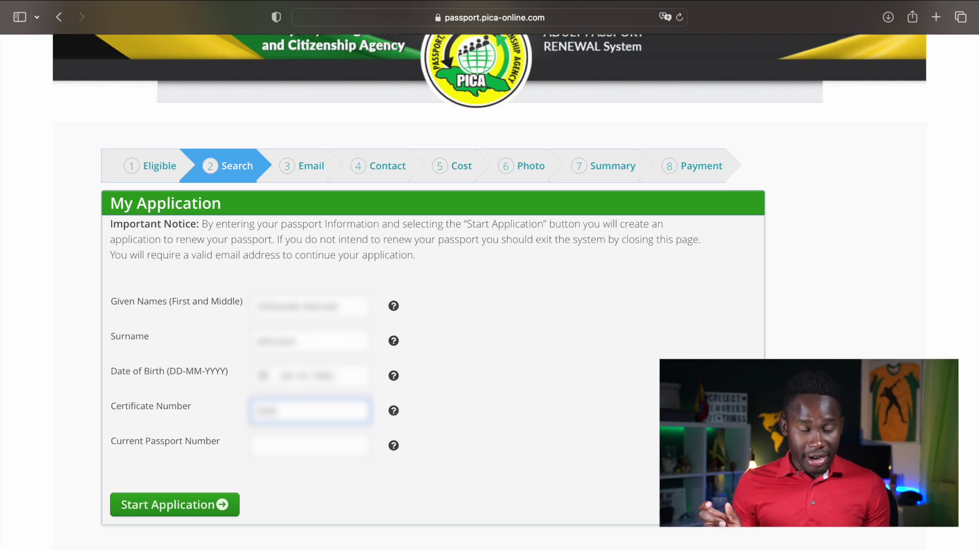
pyautogui.write('*****')
pyautogui.click(313, 449)
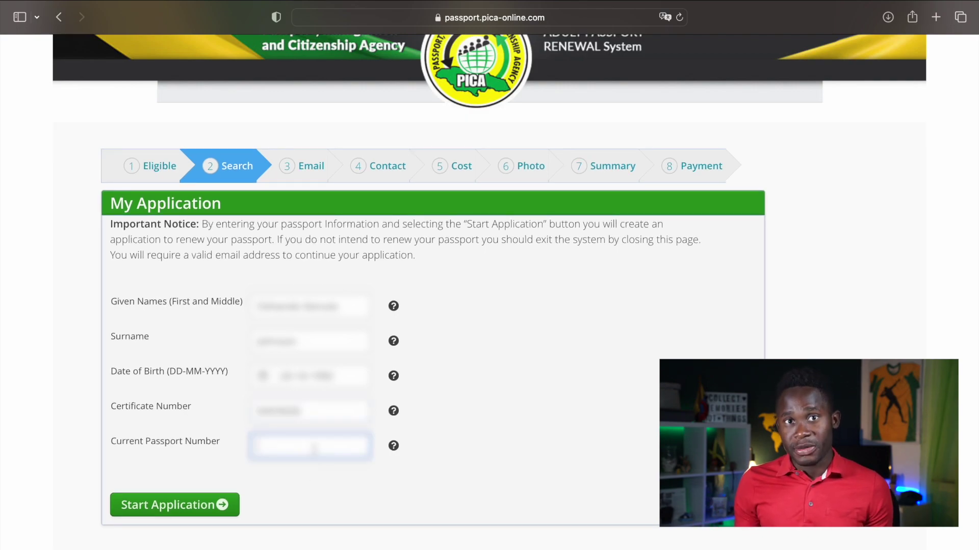
pyautogui.write('****')
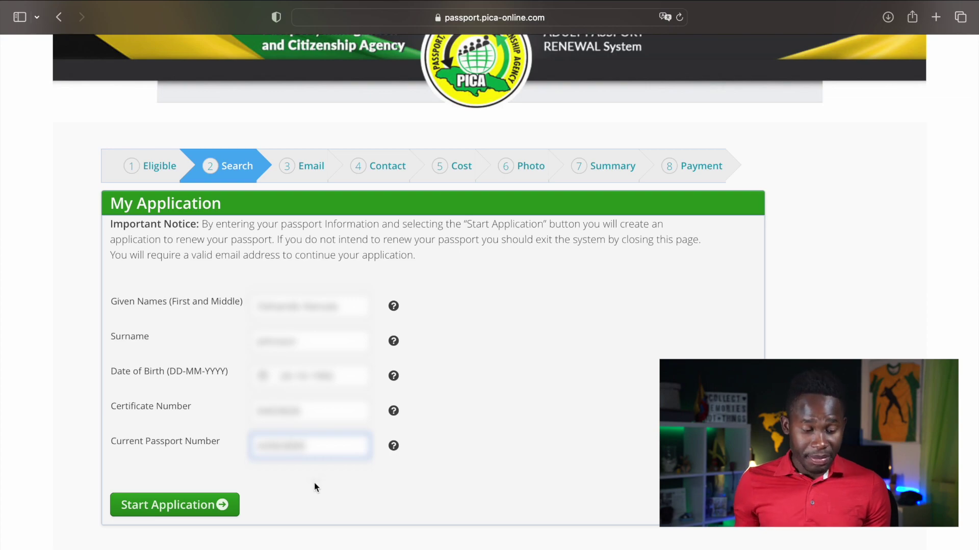
pyautogui.click(176, 512)
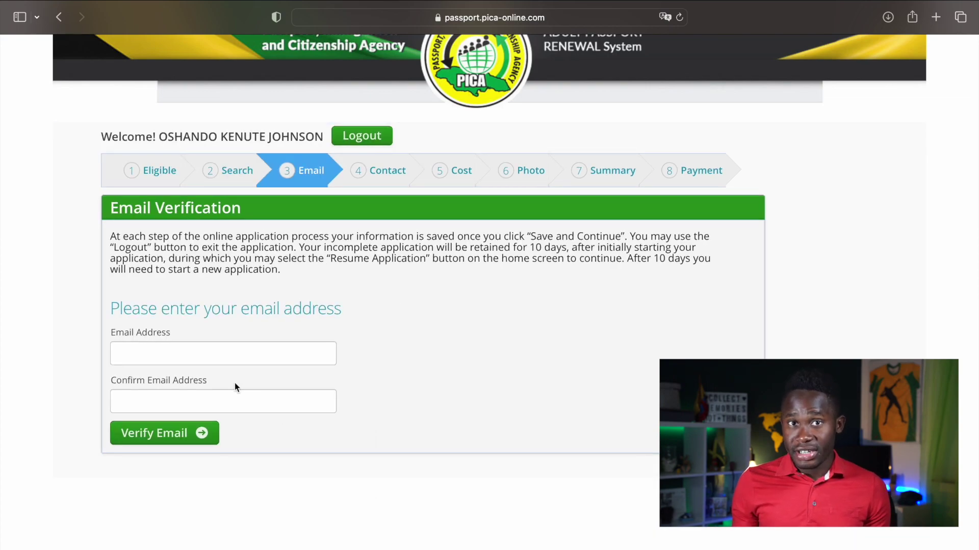
# Autofill the saved email address into both Email Address and Confirm Email.
pyautogui.click(225, 356)
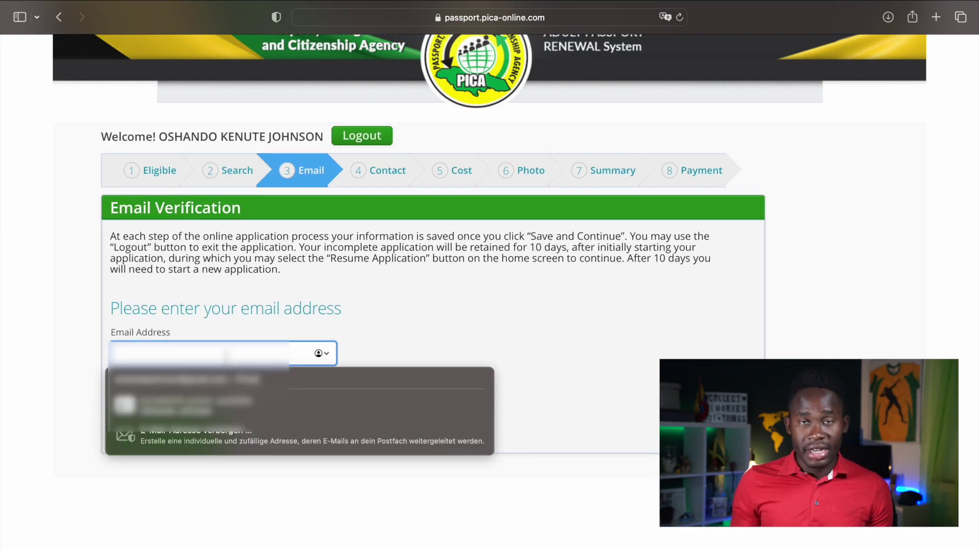
pyautogui.click(225, 380)
pyautogui.click(193, 401)
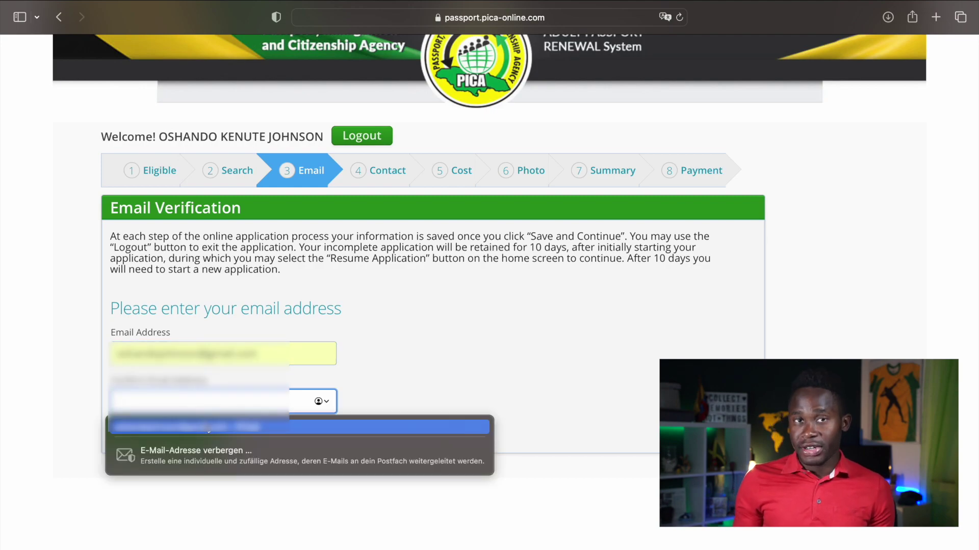
pyautogui.click(209, 427)
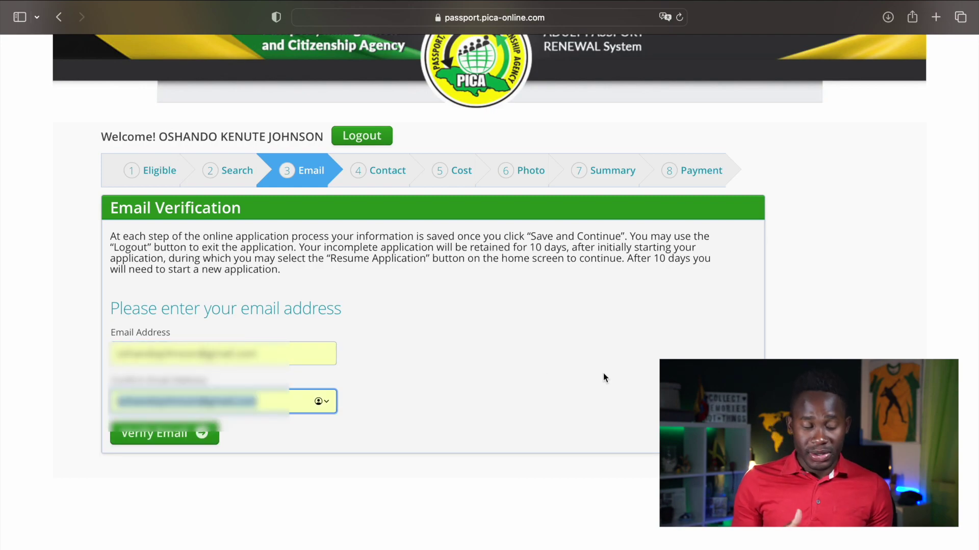
# Verify the email by entering the emailed verification code and checking it.
pyautogui.click(164, 442)
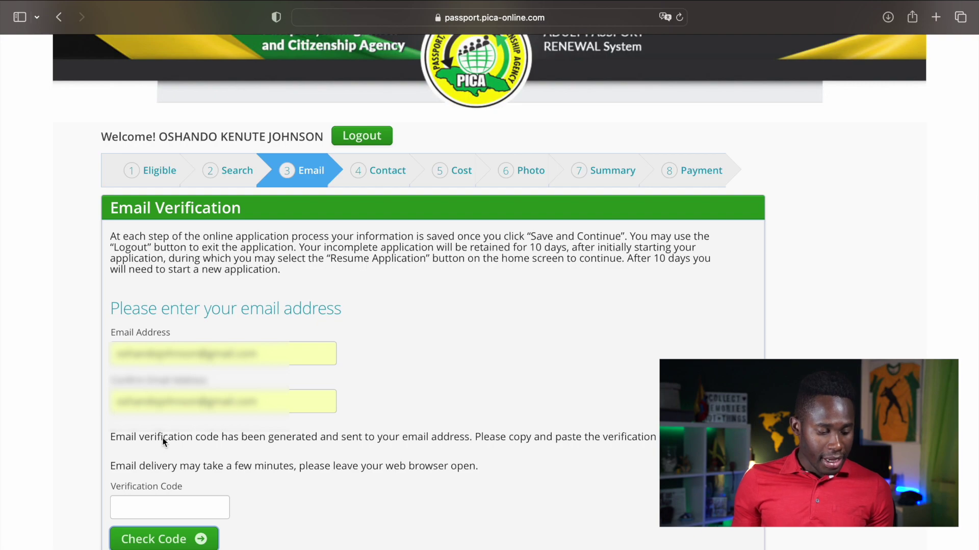
pyautogui.click(161, 508)
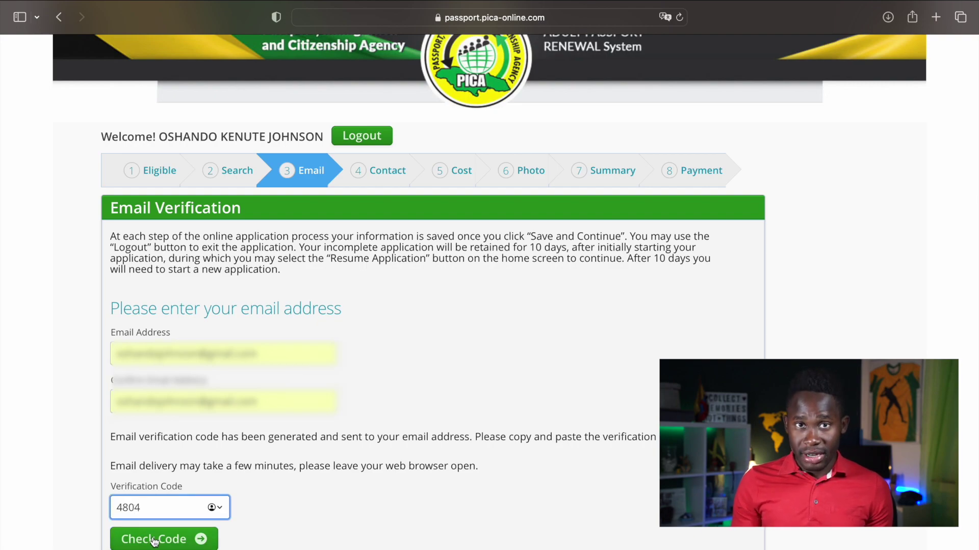
pyautogui.click(154, 541)
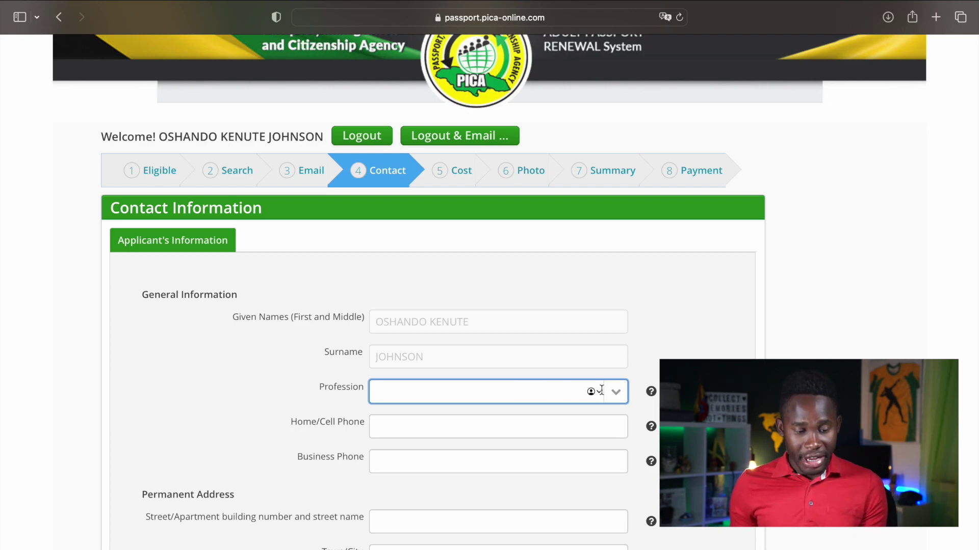
# Set the Profession to SOFTWARE ENGINEER.
pyautogui.click(620, 395)
pyautogui.press('Down')
pyautogui.press('Down')
pyautogui.press('Down')
pyautogui.press('Down')
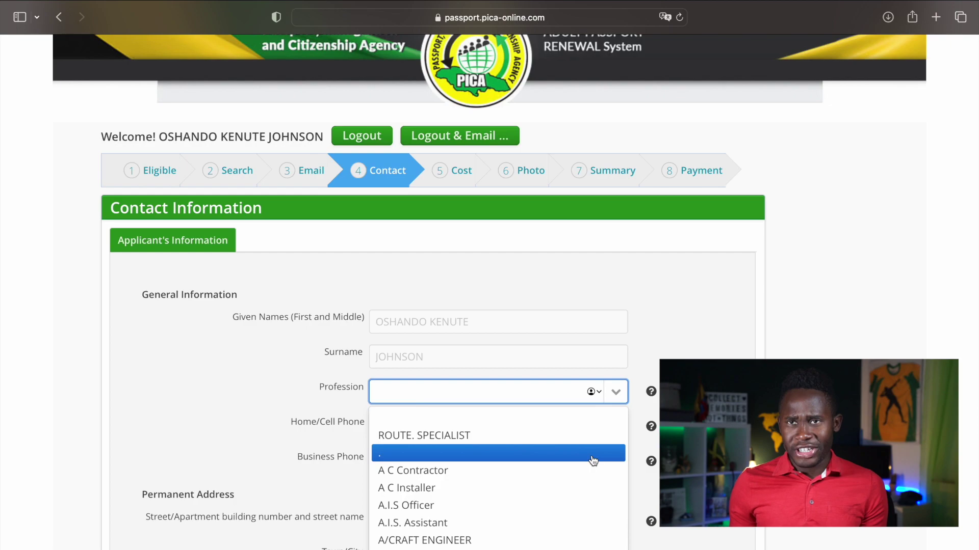
pyautogui.press('BackSpace')
pyautogui.press('BackSpace')
pyautogui.press('BackSpace')
pyautogui.press('BackSpace')
pyautogui.press('BackSpace')
pyautogui.press('BackSpace')
pyautogui.press('BackSpace')
pyautogui.press('BackSpace')
pyautogui.press('BackSpace')
pyautogui.press('BackSpace')
pyautogui.press('BackSpace')
pyautogui.press('BackSpace')
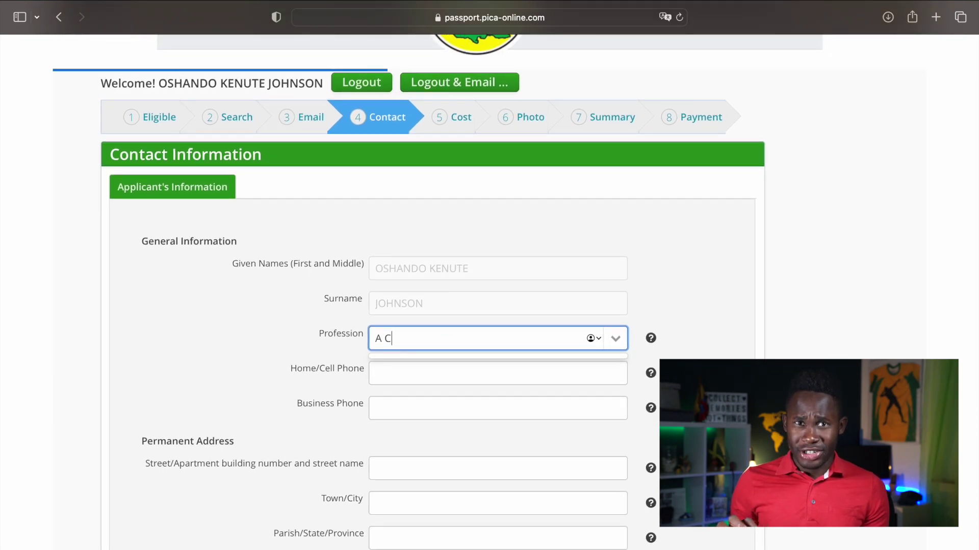
pyautogui.press('BackSpace')
pyautogui.write('softwa')
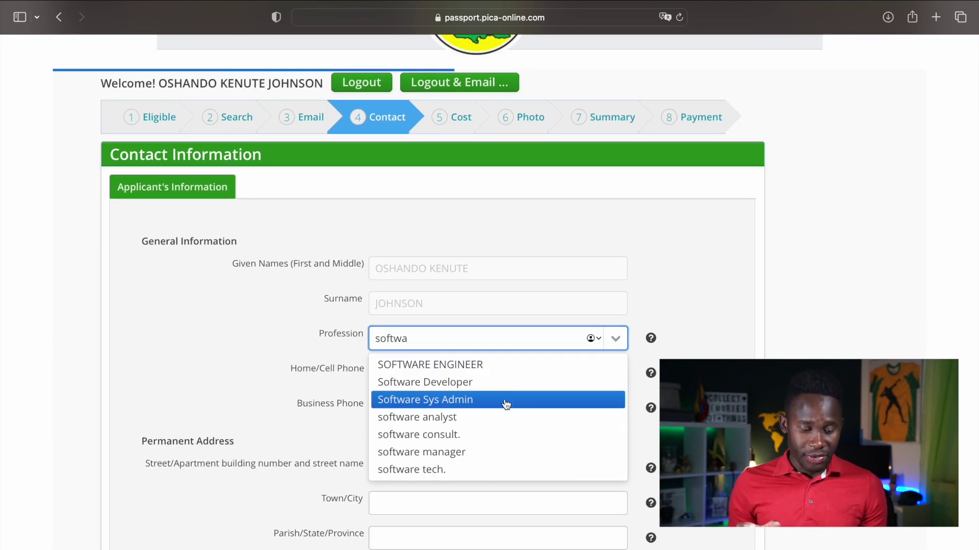
pyautogui.press('Tab')
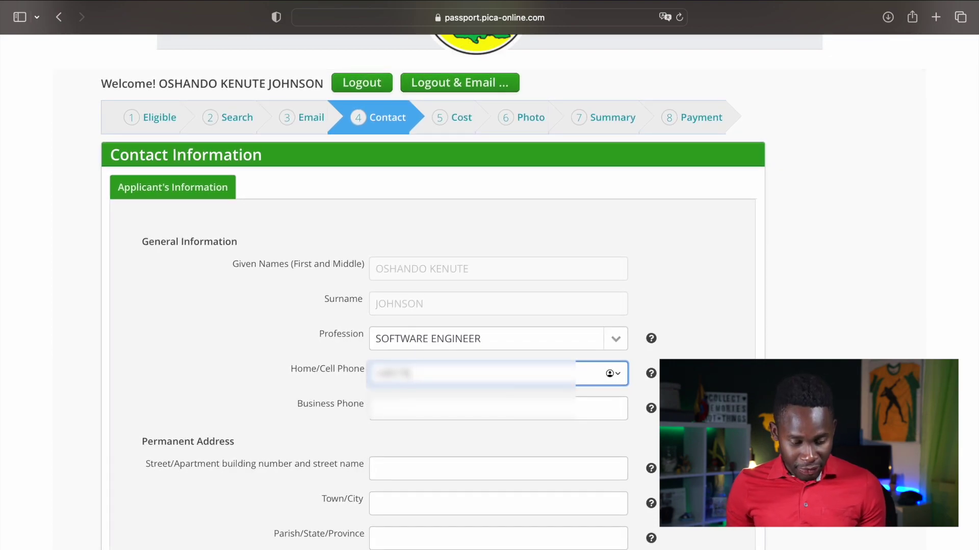
# Fill in the applicant's home phone number and street, town/city and parish.
pyautogui.write('[blurred digits]')
pyautogui.click(477, 403)
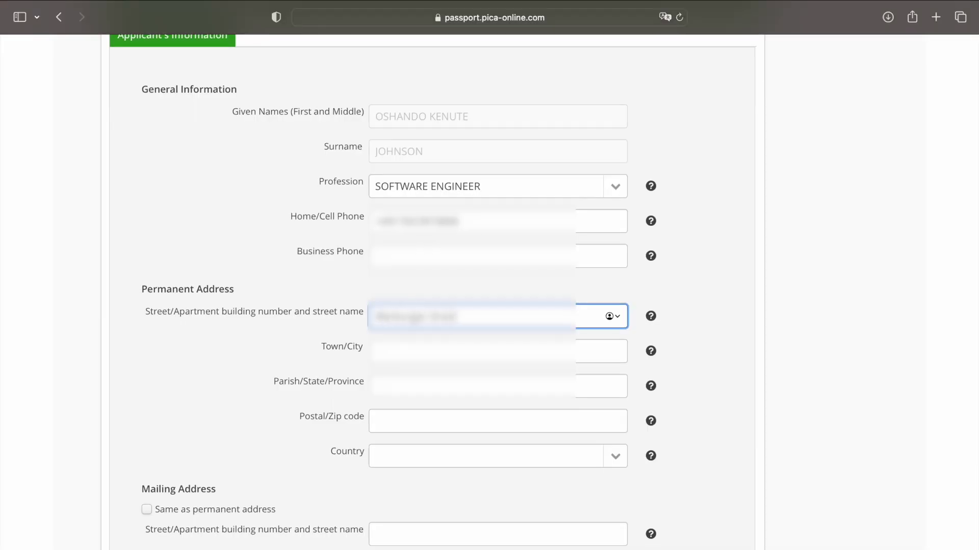
pyautogui.press('Tab')
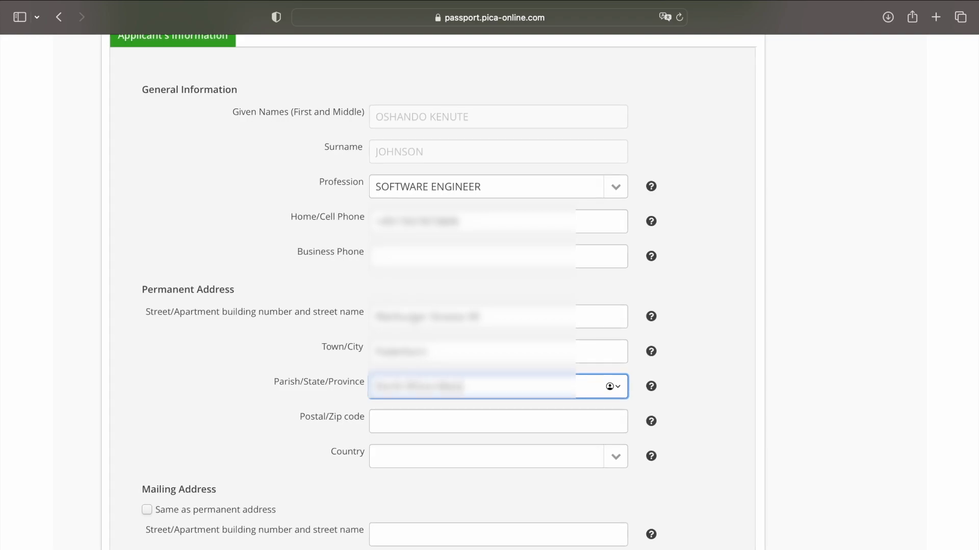
pyautogui.press('super+Tab')
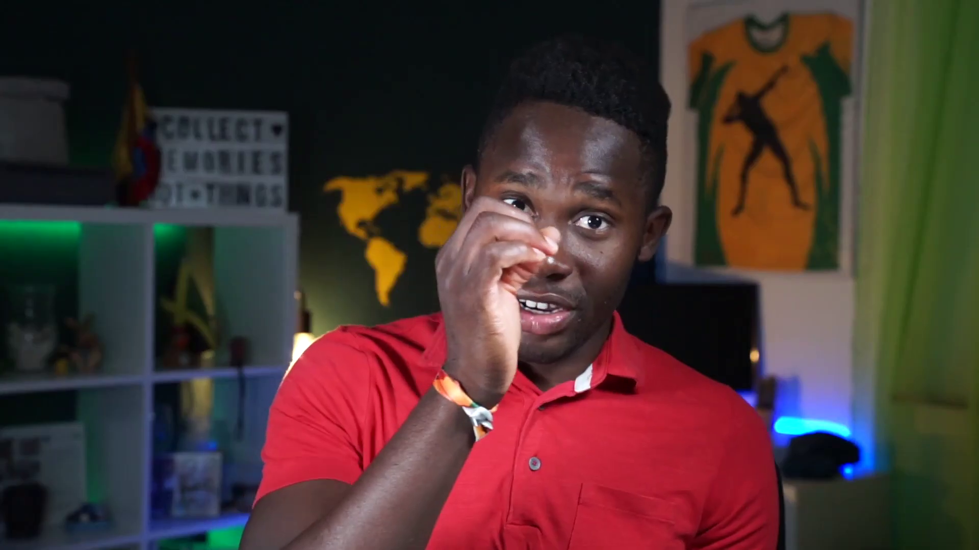